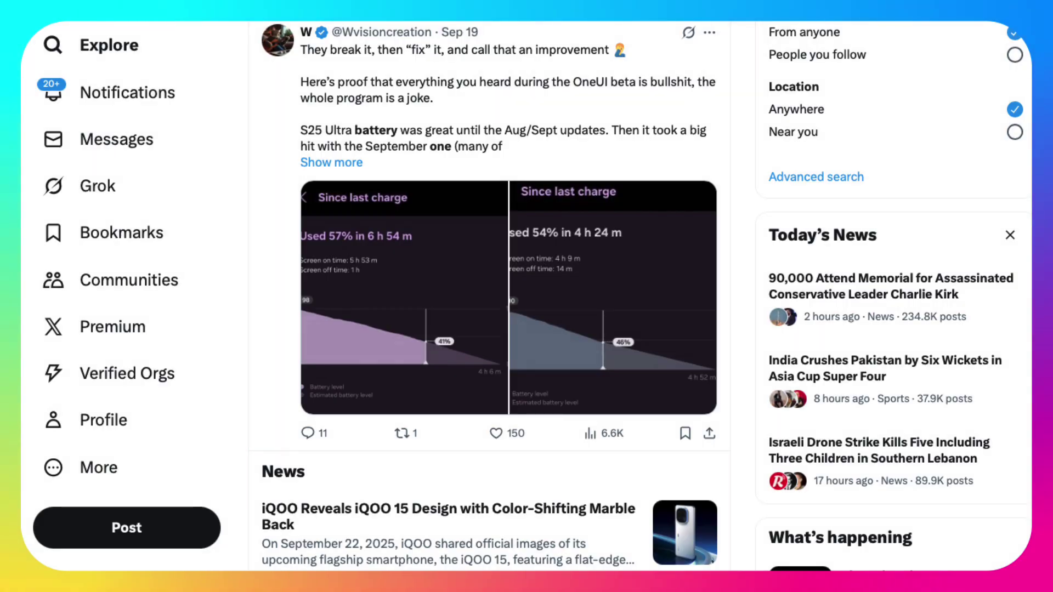
scroll(510, 296, down, 6)
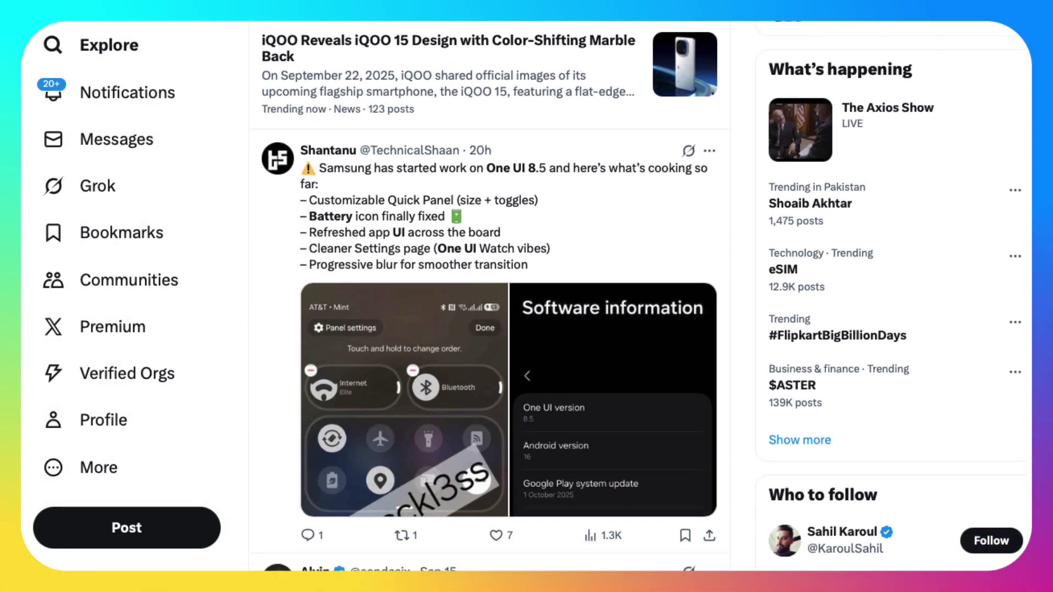
scroll(510, 296, down, 4)
scroll(510, 297, down, 4)
scroll(509, 296, down, 4)
scroll(509, 296, down, 4)
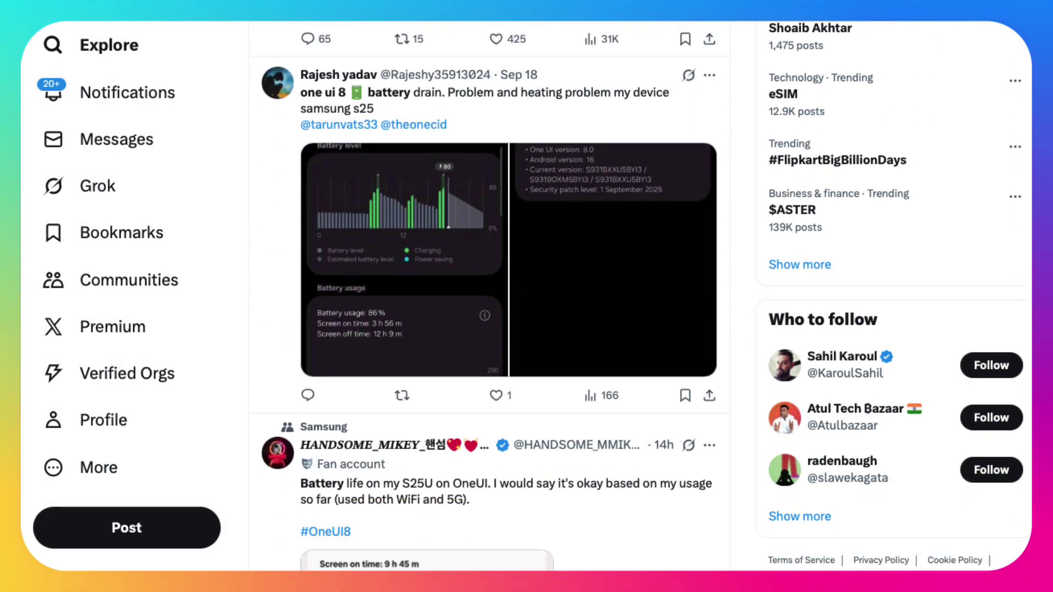
scroll(510, 296, down, 4)
scroll(509, 297, down, 4)
scroll(510, 296, down, 4)
scroll(510, 296, down, 4)
scroll(510, 297, down, 4)
scroll(510, 296, down, 4)
scroll(510, 296, down, 4)
scroll(511, 296, down, 4)
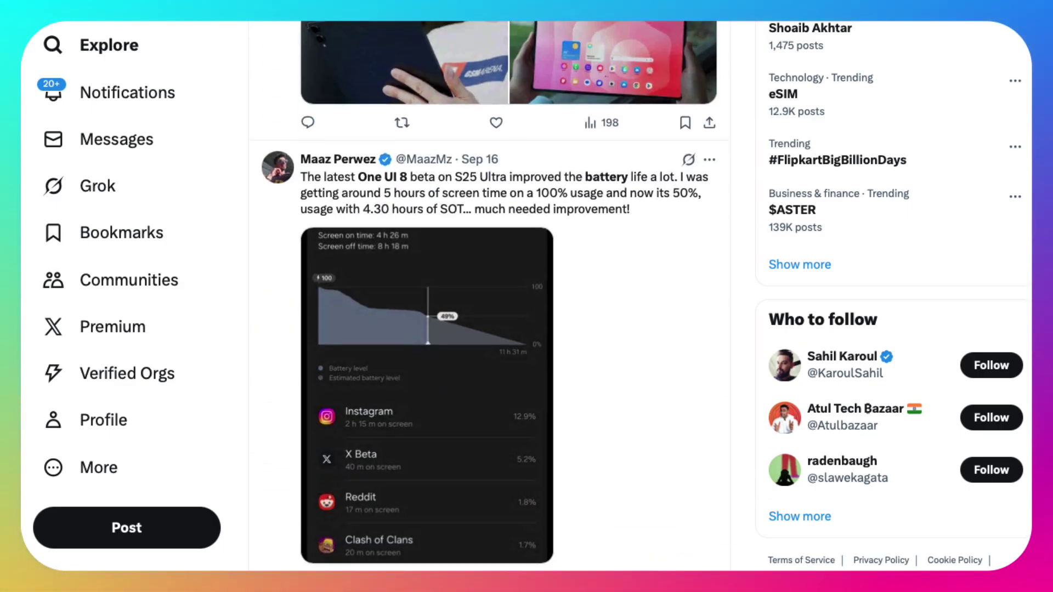
scroll(510, 296, down, 2)
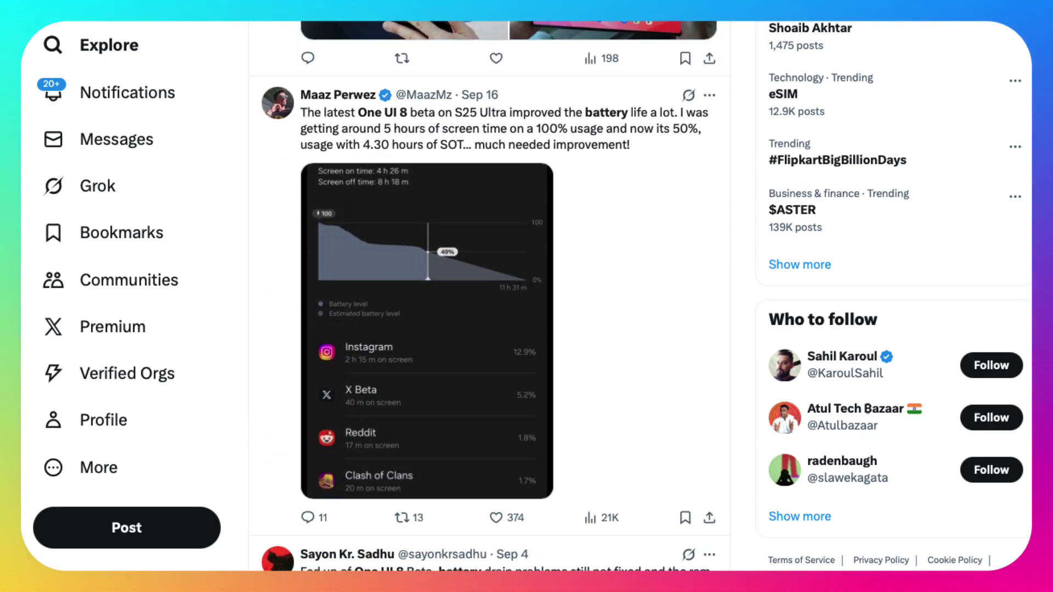